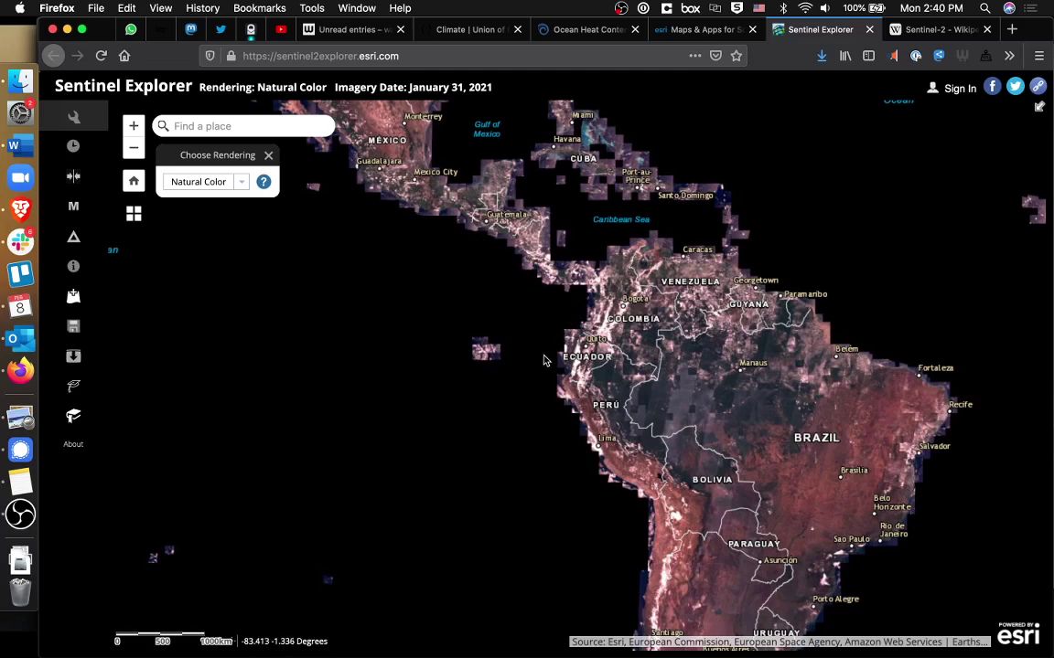
Step: Pan the Natural Color map slightly east over Central and South America
{"action": "left_click_drag", "start_coordinate": [539, 322], "coordinate": [511, 328]}
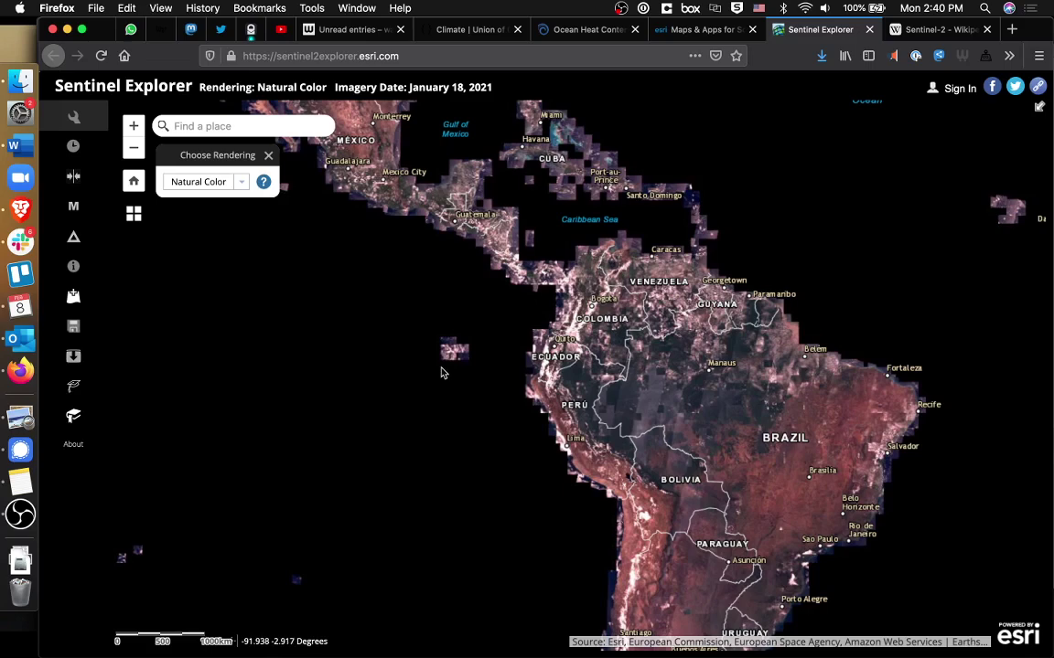
Step: Zoom the Natural Color imagery in on Ecuador and recenter on its coast around Guayaquil
{"action": "left_click", "coordinate": [243, 184]}
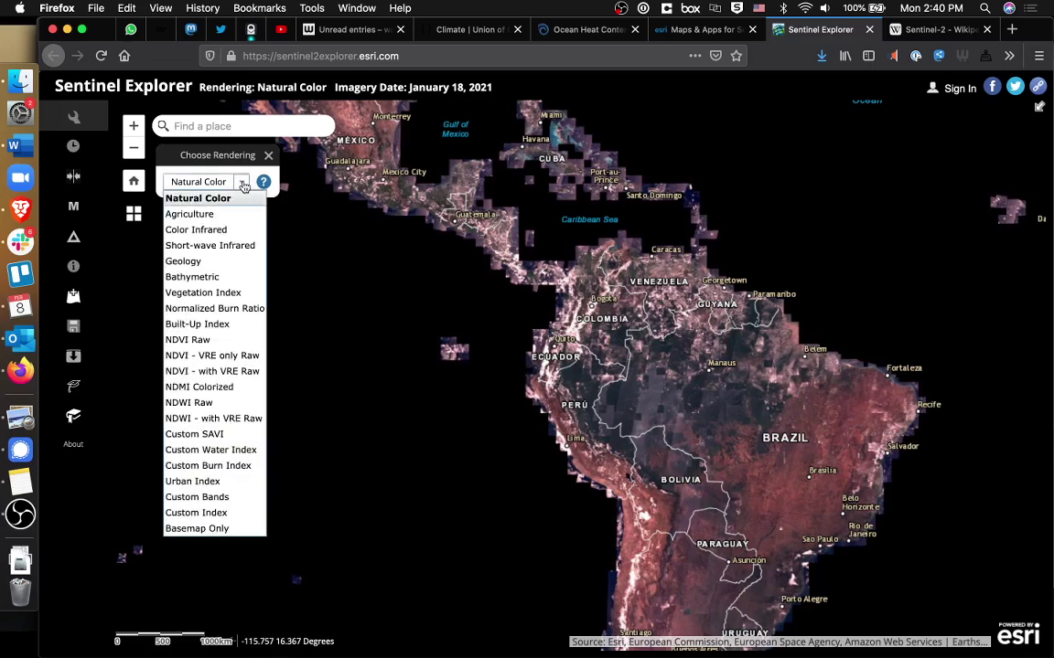
{"action": "left_click", "coordinate": [244, 184]}
{"action": "scroll", "coordinate": [518, 357], "scroll_direction": "up", "scroll_amount": 2}
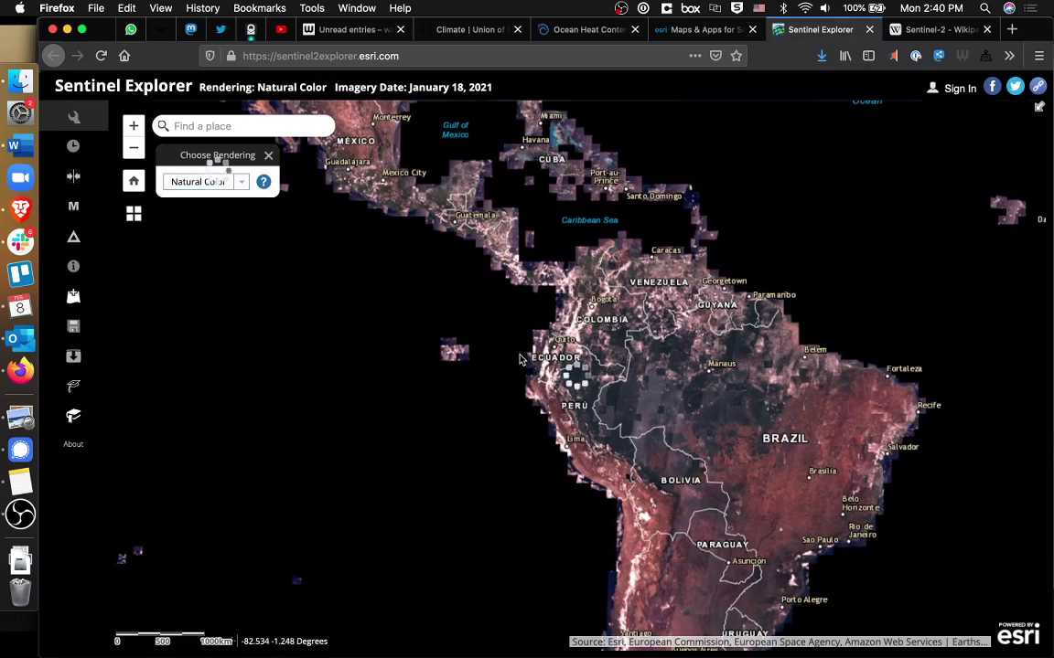
{"action": "scroll", "coordinate": [519, 359], "scroll_direction": "up", "scroll_amount": 4}
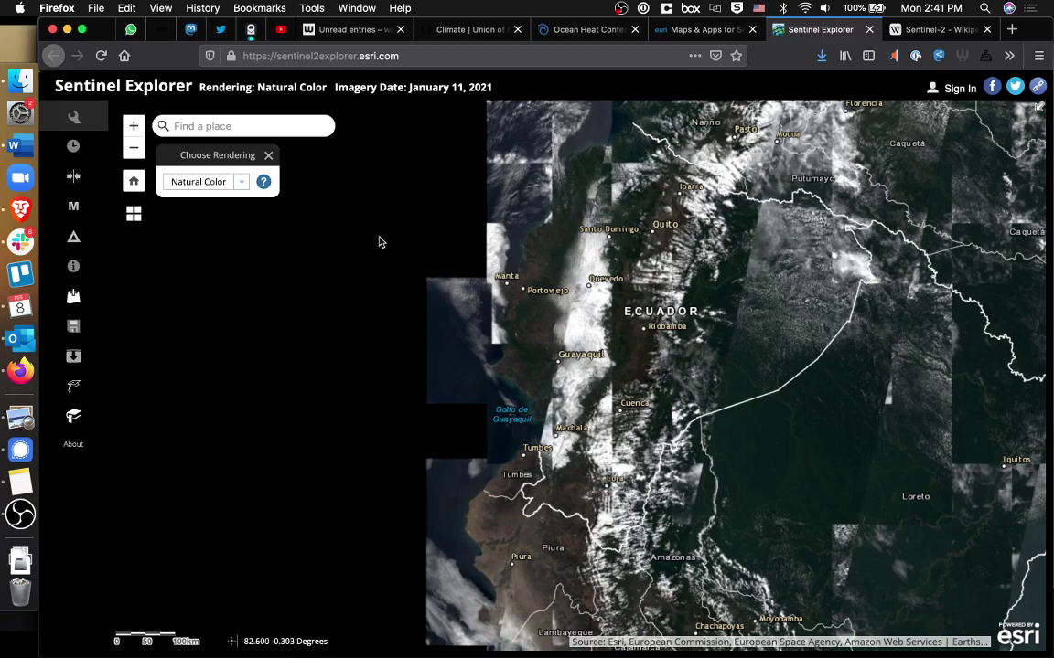
{"action": "left_click_drag", "start_coordinate": [375, 273], "coordinate": [360, 277]}
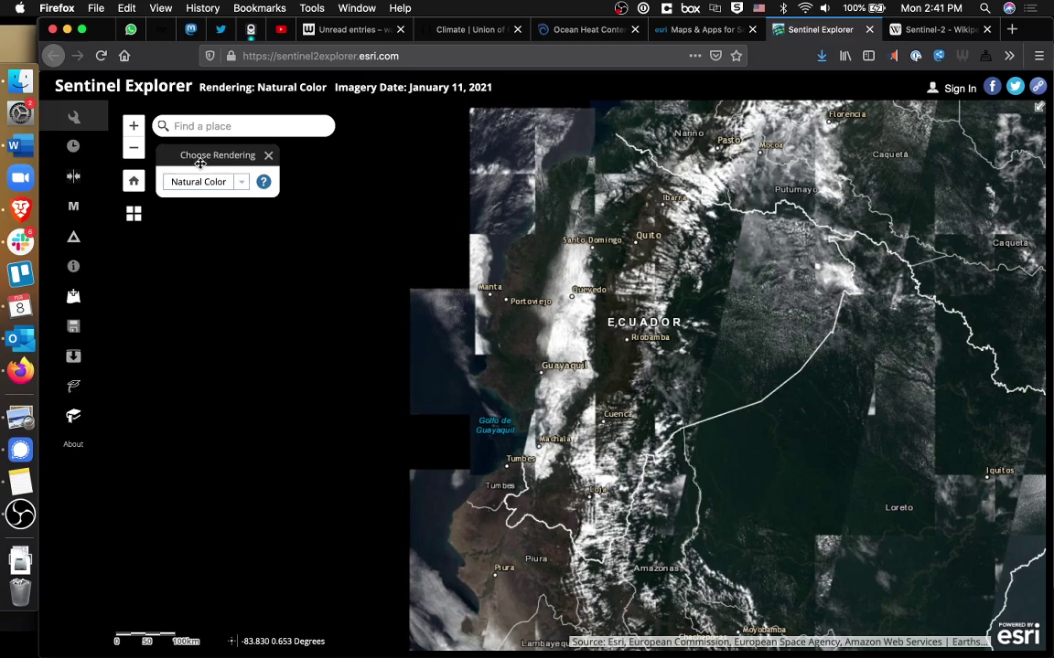
Step: Switch to the Agriculture rendering (bands 11, 8, 2), zoom to Guayaquil, and show its description
{"action": "left_click", "coordinate": [262, 183]}
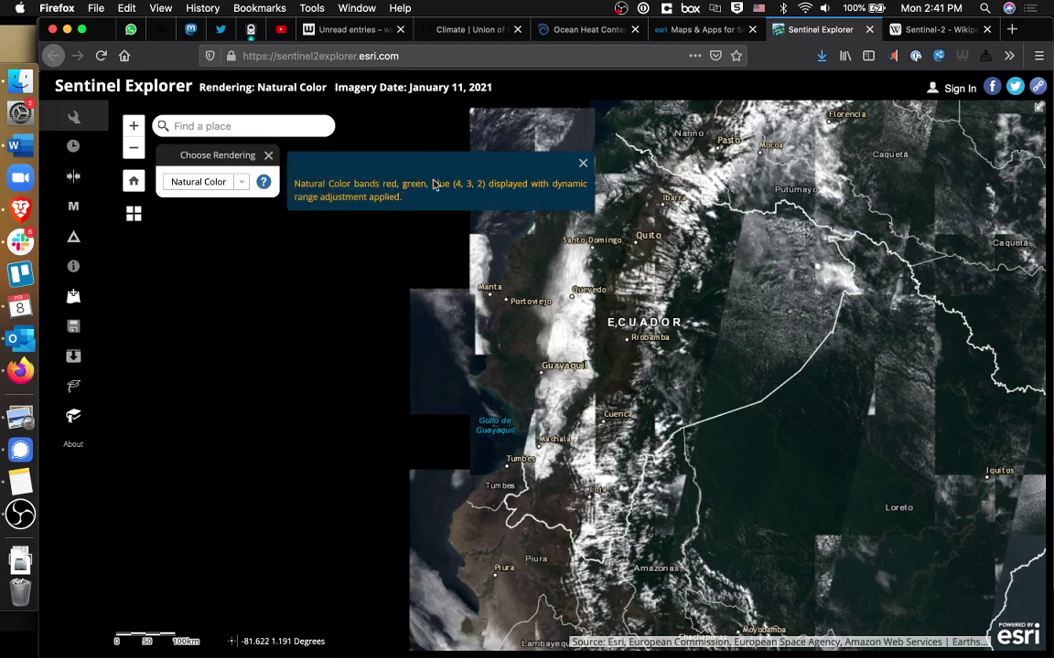
{"action": "left_click", "coordinate": [242, 186]}
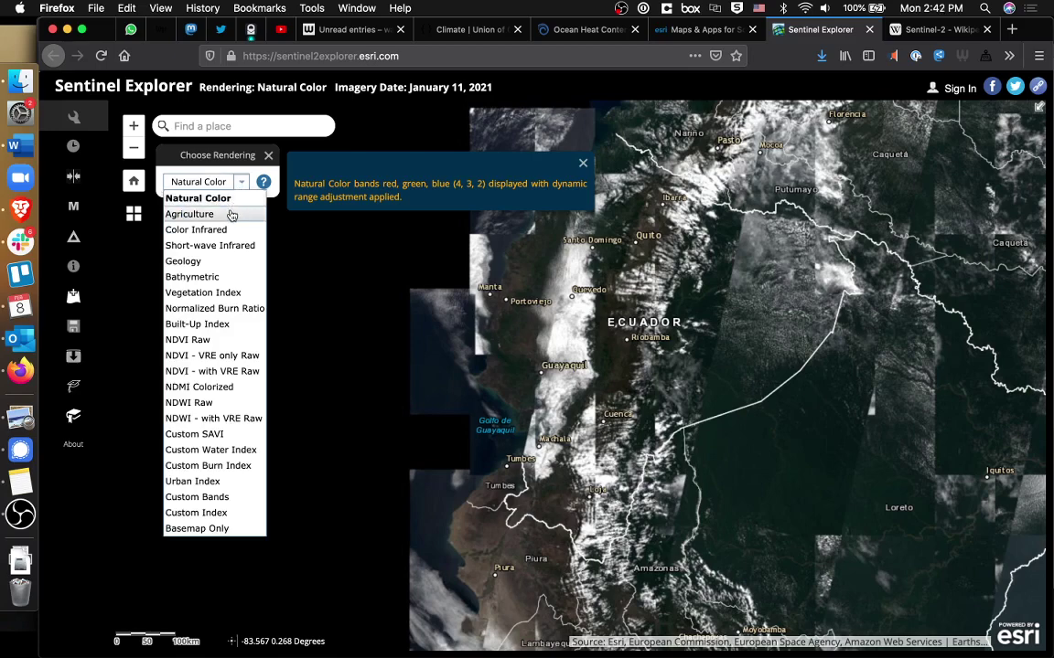
{"action": "left_click", "coordinate": [226, 214]}
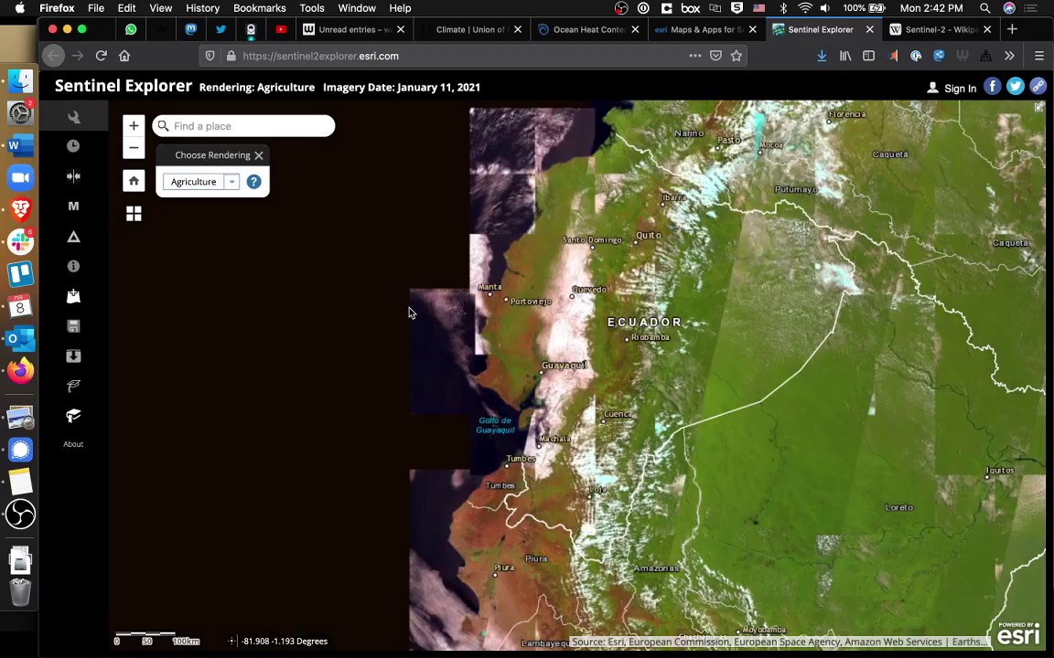
{"action": "scroll", "coordinate": [450, 365], "scroll_direction": "up", "scroll_amount": 1}
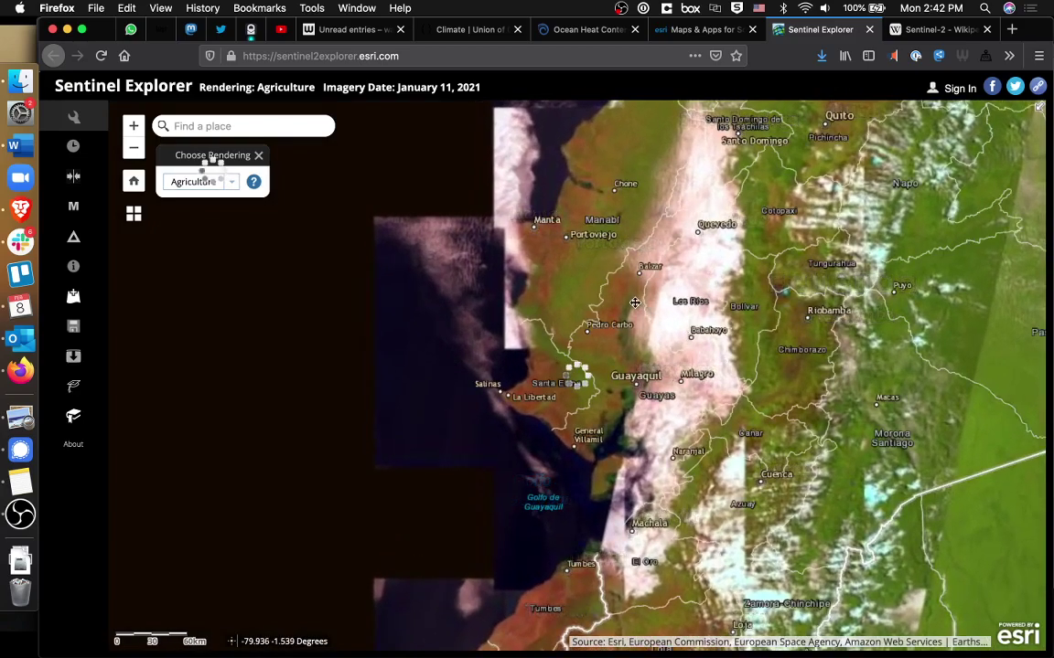
{"action": "left_click_drag", "start_coordinate": [593, 305], "coordinate": [595, 327]}
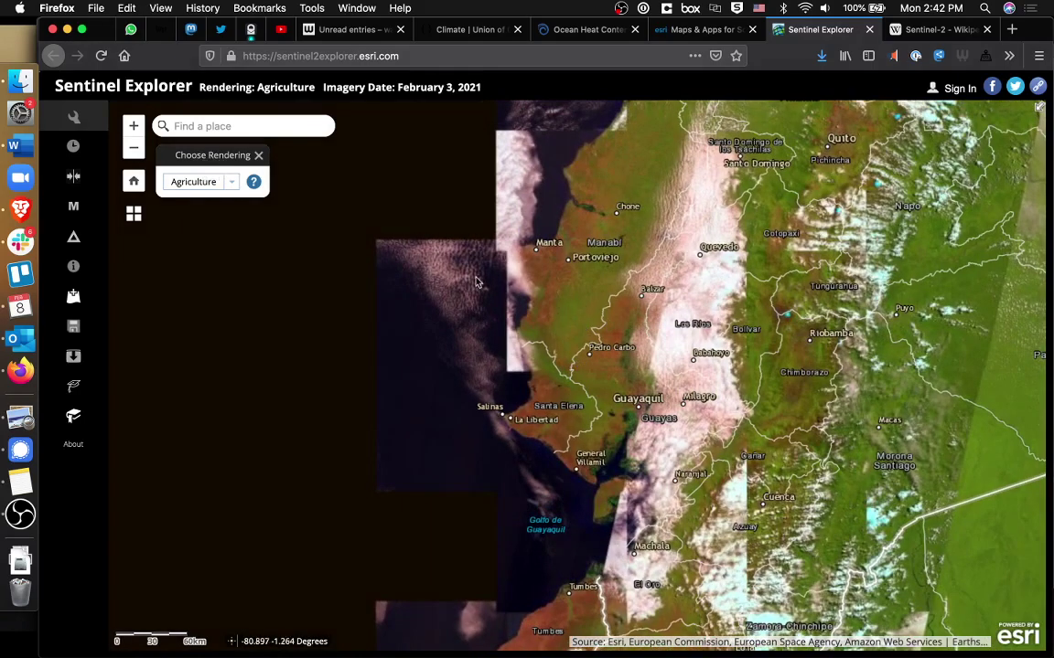
{"action": "left_click", "coordinate": [254, 183]}
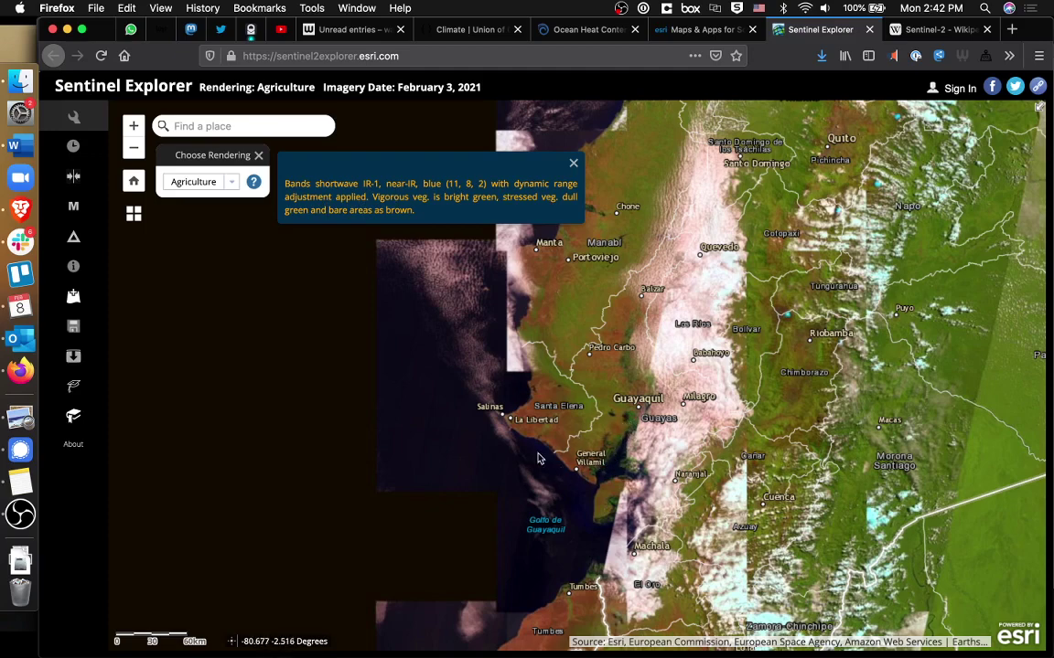
Step: Switch the rendering to Color Infrared (8, 4, 3) and view its description
{"action": "left_click", "coordinate": [230, 183]}
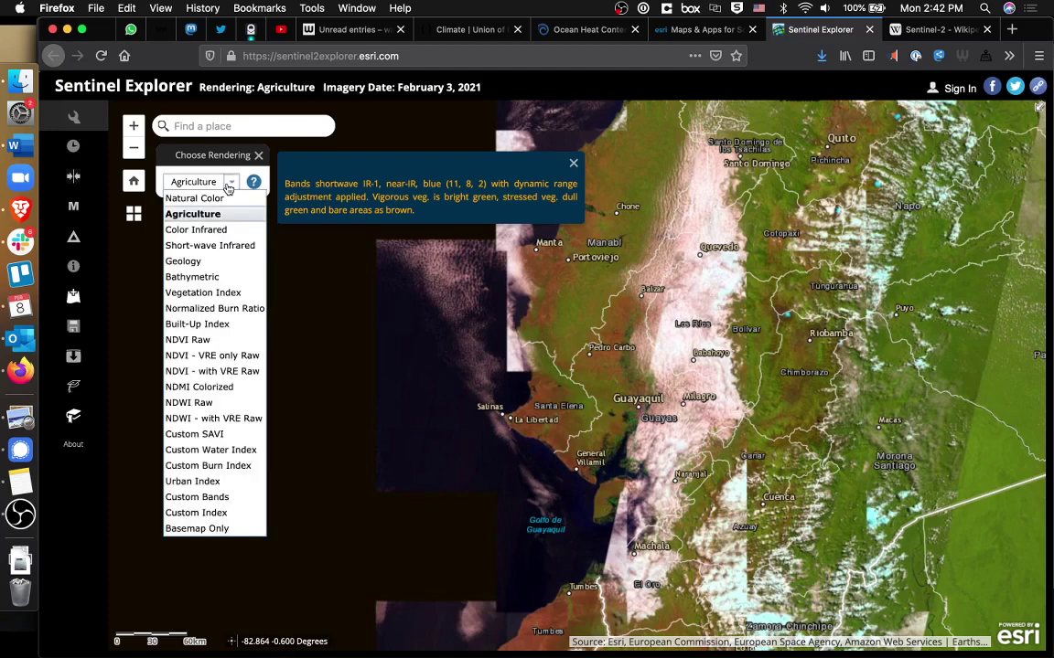
{"action": "left_click", "coordinate": [203, 229]}
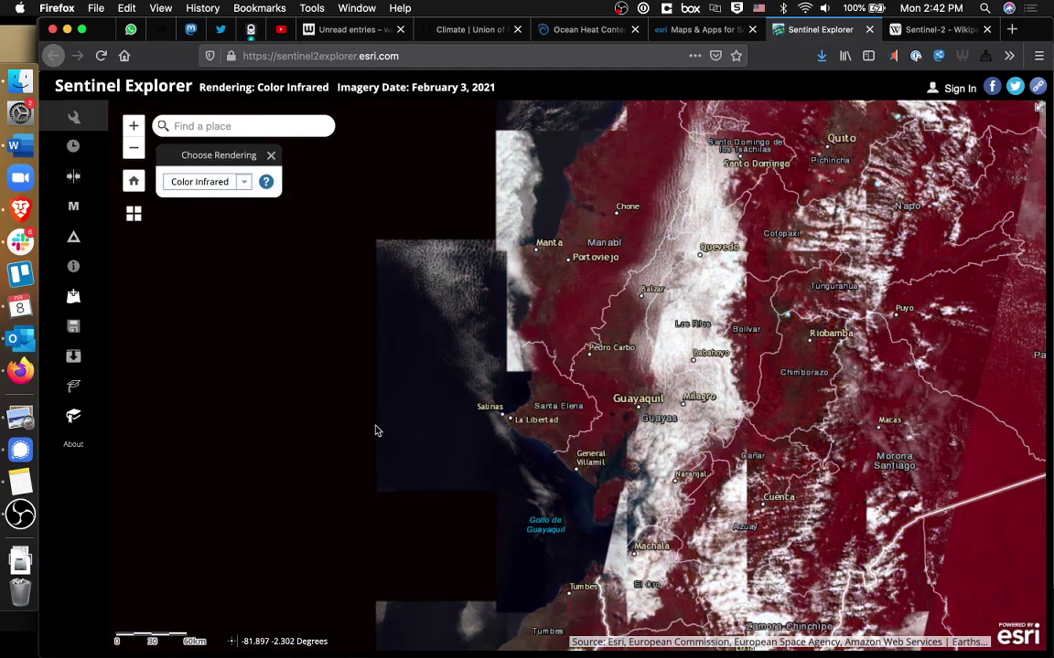
{"action": "left_click", "coordinate": [272, 190]}
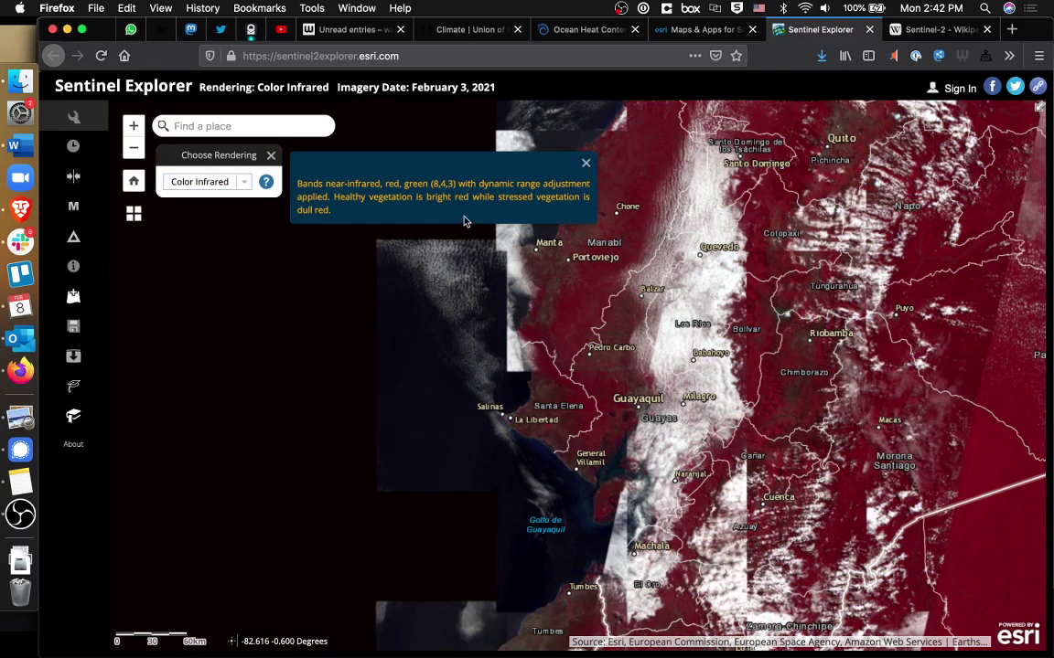
Step: Try the Short-wave Infrared rendering, then settle on the Bathymetric rendering
{"action": "left_click", "coordinate": [242, 183]}
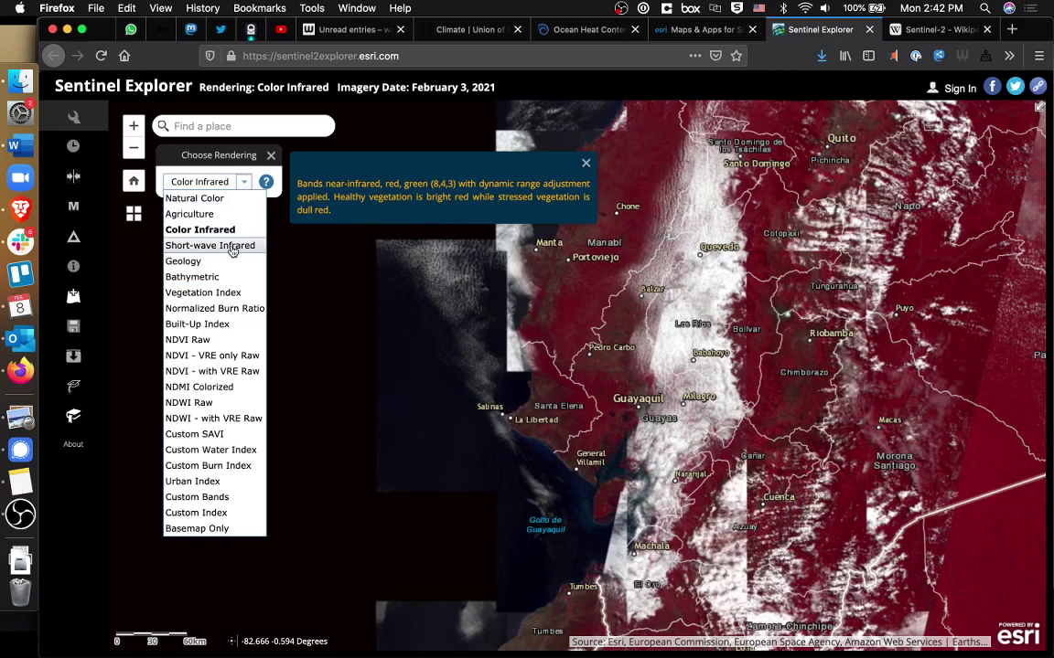
{"action": "left_click", "coordinate": [203, 246]}
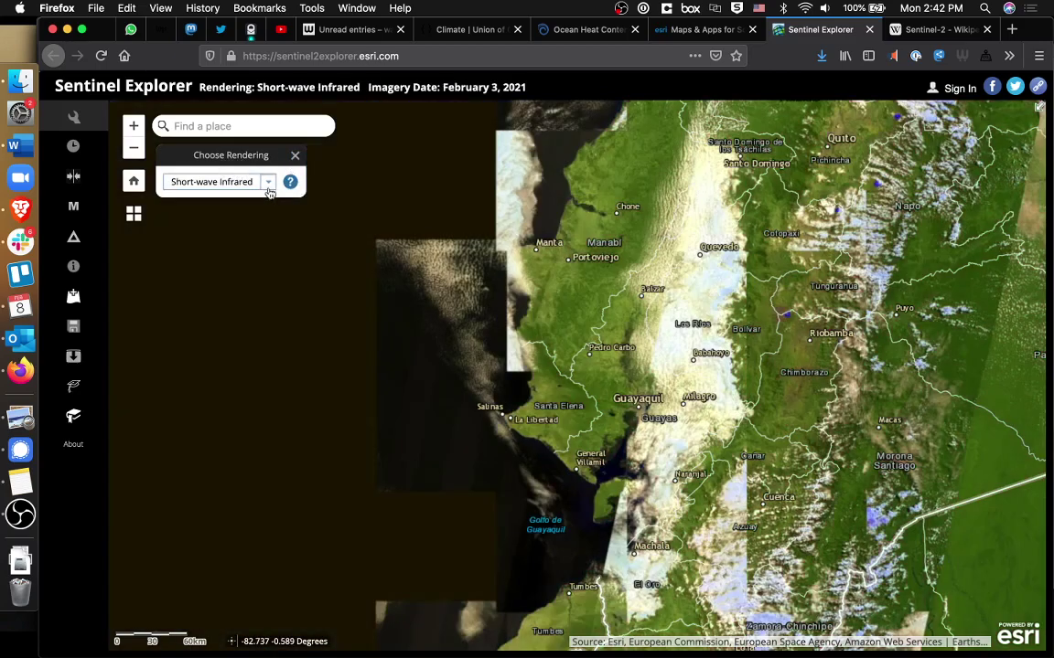
{"action": "left_click", "coordinate": [269, 190]}
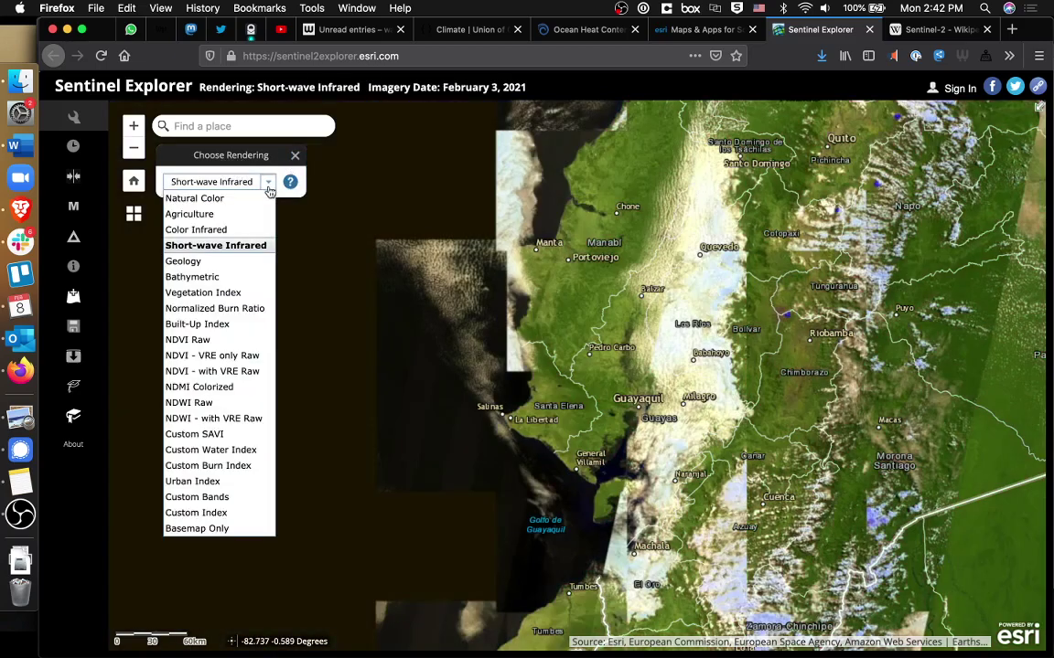
{"action": "left_click", "coordinate": [217, 281]}
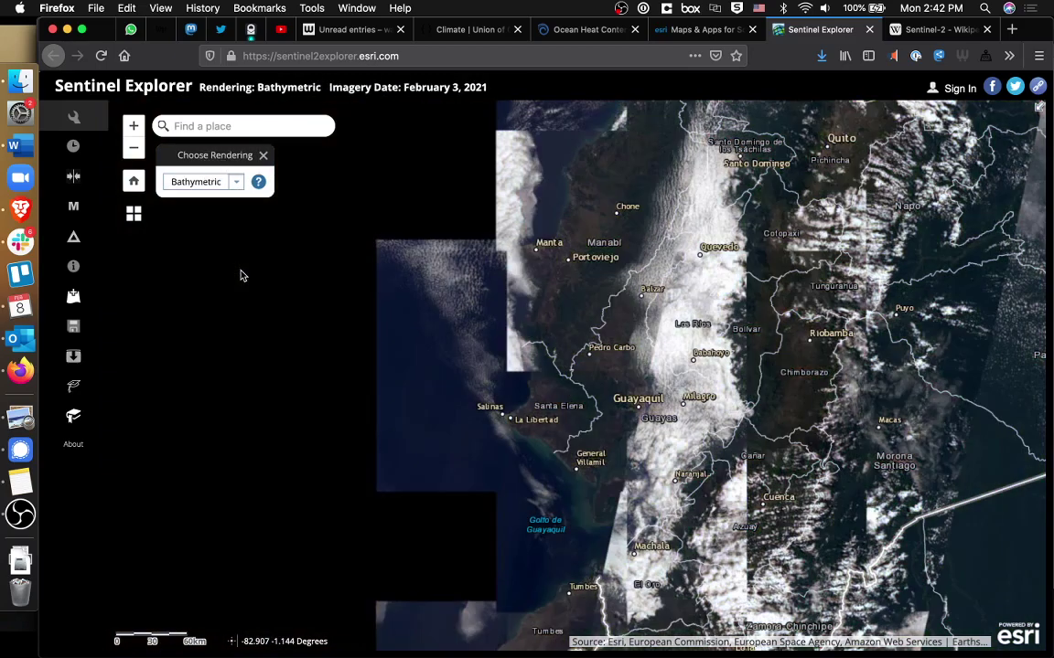
{"action": "left_click", "coordinate": [259, 184]}
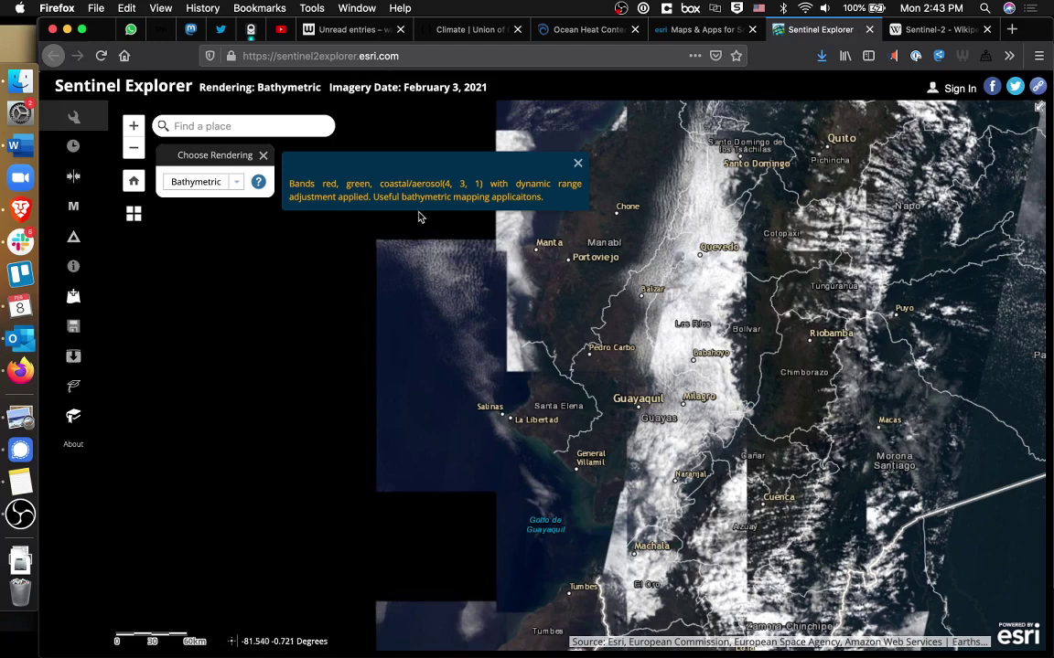
{"action": "left_click", "coordinate": [577, 163]}
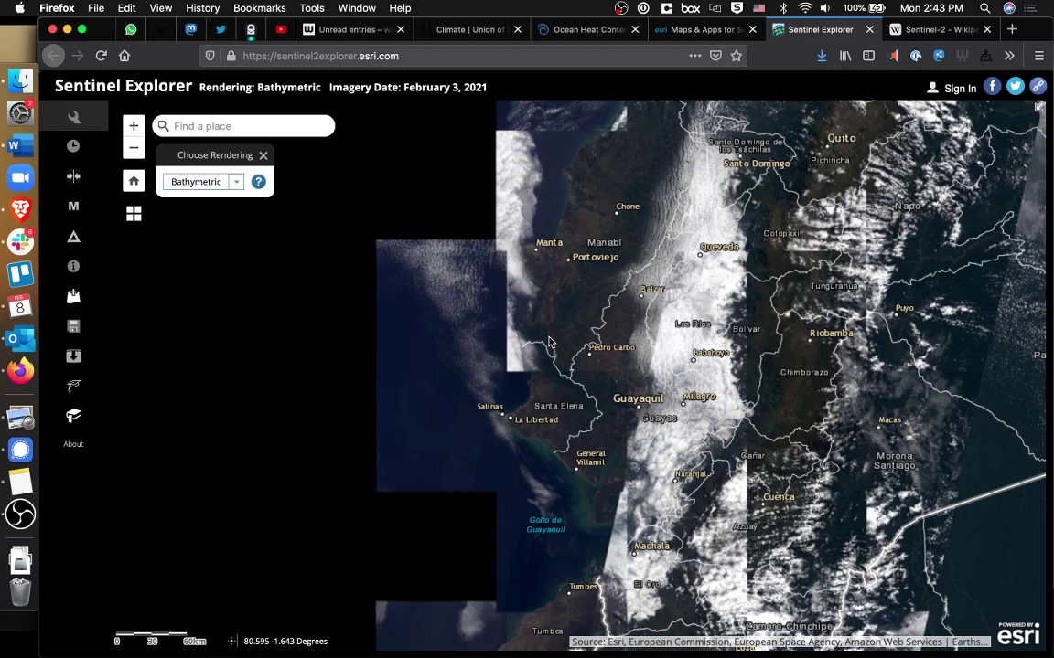
{"action": "left_click", "coordinate": [236, 181]}
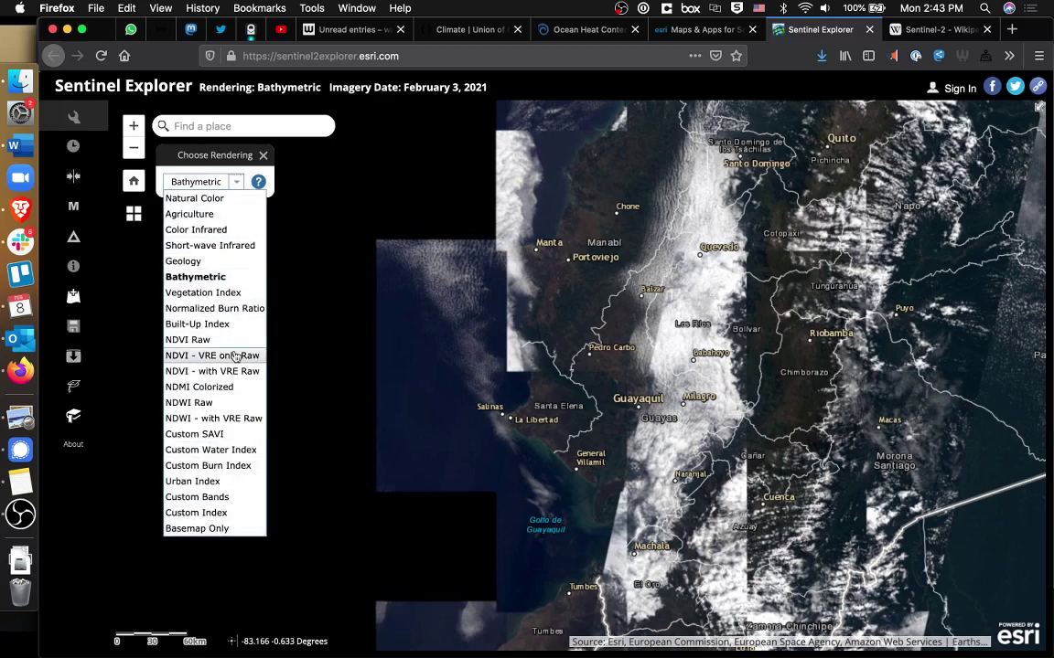
{"action": "left_click", "coordinate": [362, 351]}
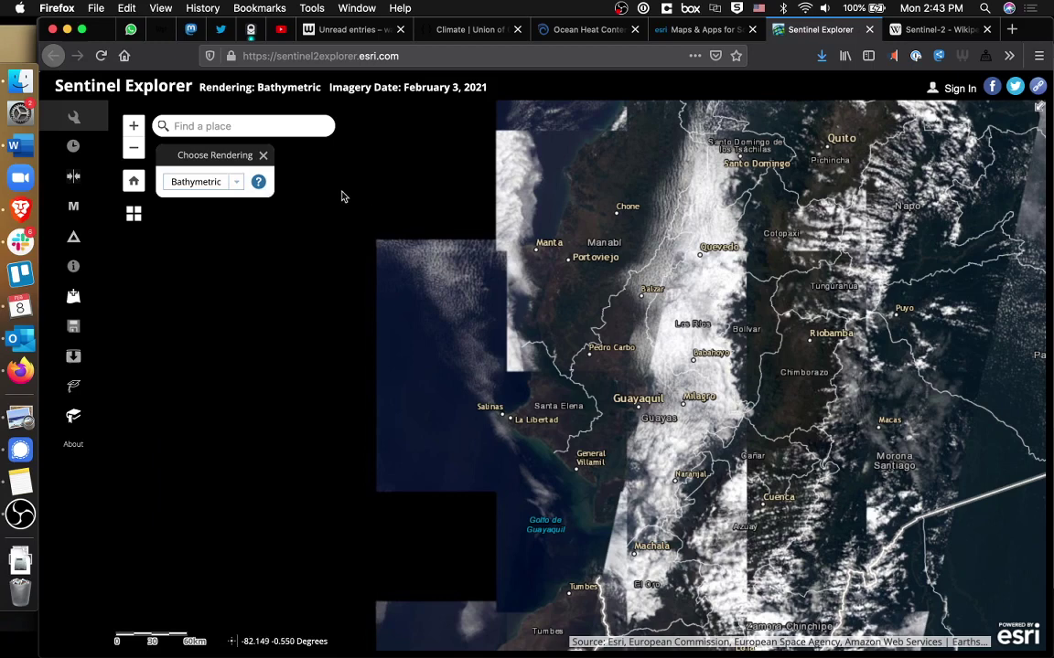
Step: Briefly check Export, then start a swipe comparison widened eastward toward the coast
{"action": "left_click", "coordinate": [73, 362]}
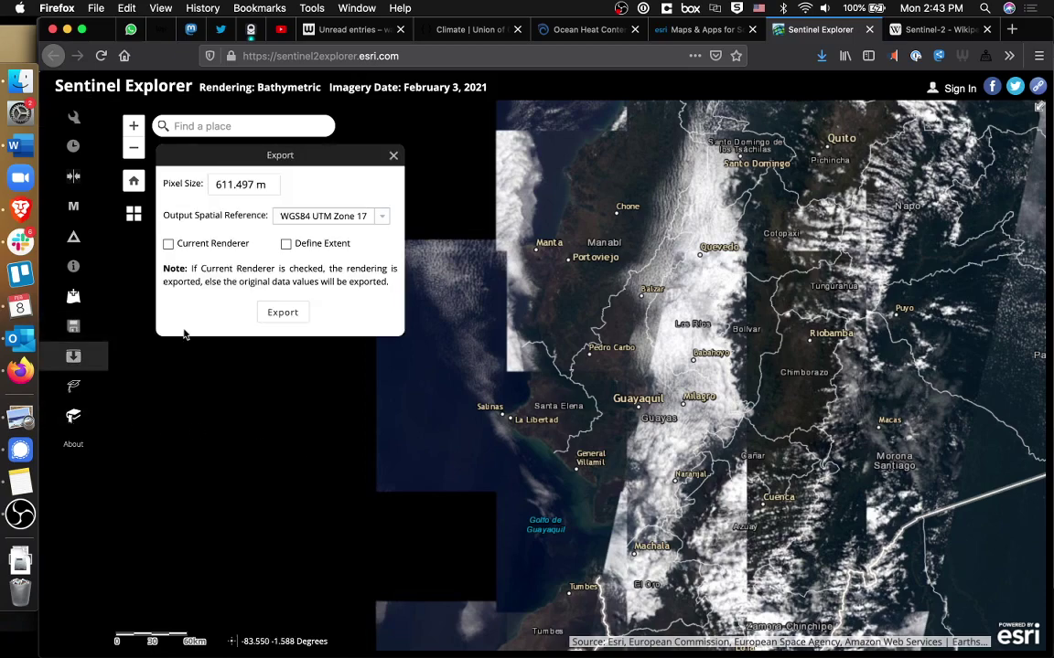
{"action": "left_click", "coordinate": [393, 155]}
{"action": "left_click", "coordinate": [73, 176]}
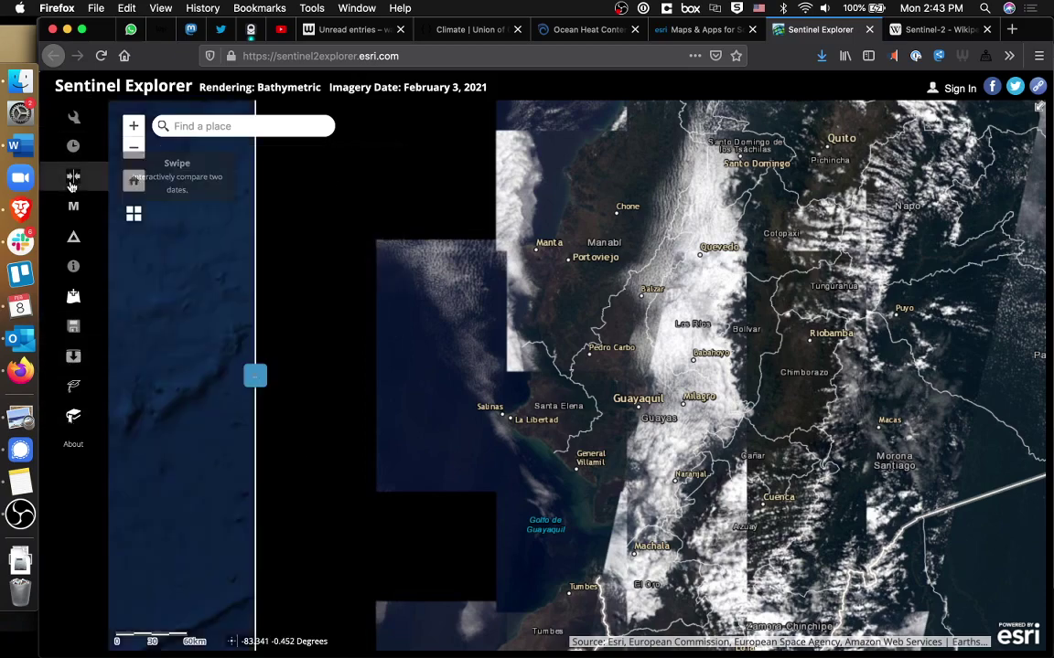
{"action": "left_click_drag", "start_coordinate": [255, 333], "coordinate": [433, 498]}
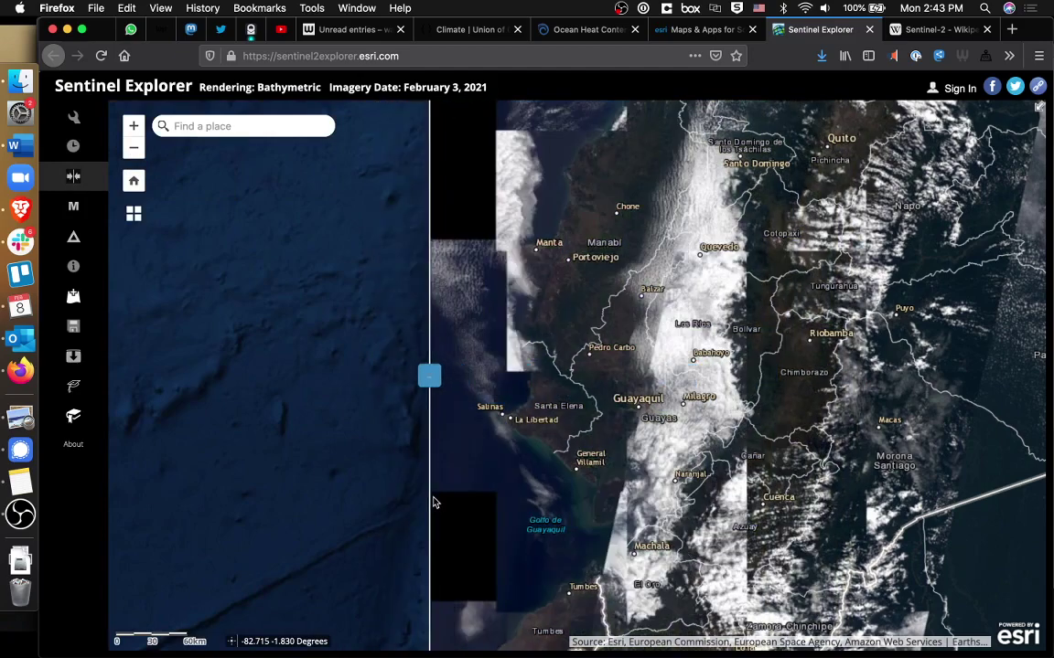
Step: Open Change Detection, narrow the swipe westward to an offshore strip, and collapse its instructions
{"action": "left_click", "coordinate": [73, 237]}
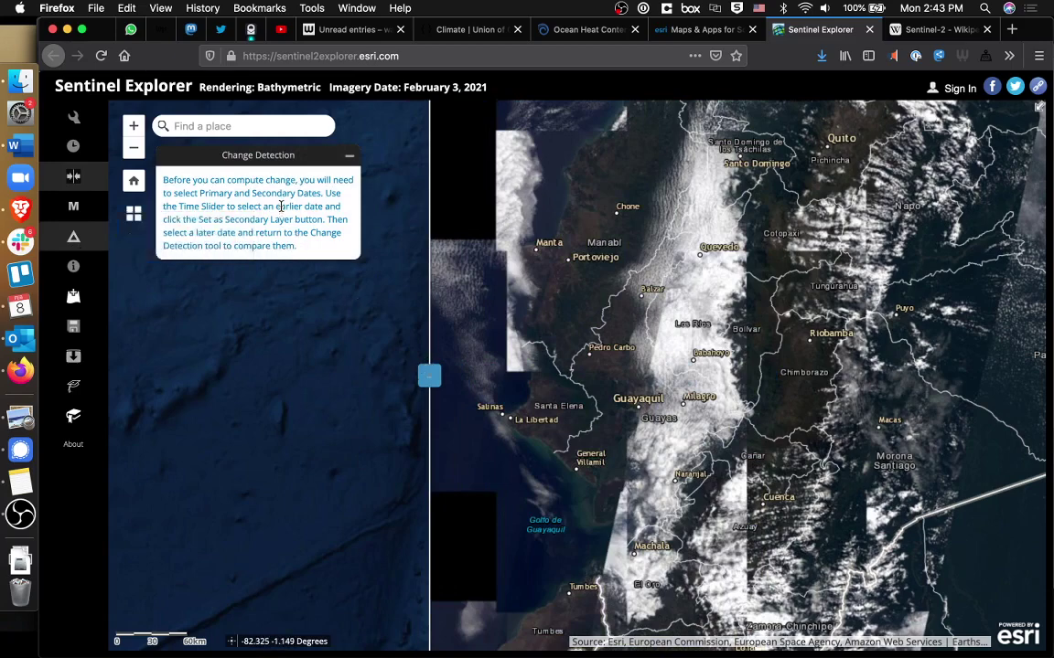
{"action": "left_click_drag", "start_coordinate": [423, 374], "coordinate": [331, 375]}
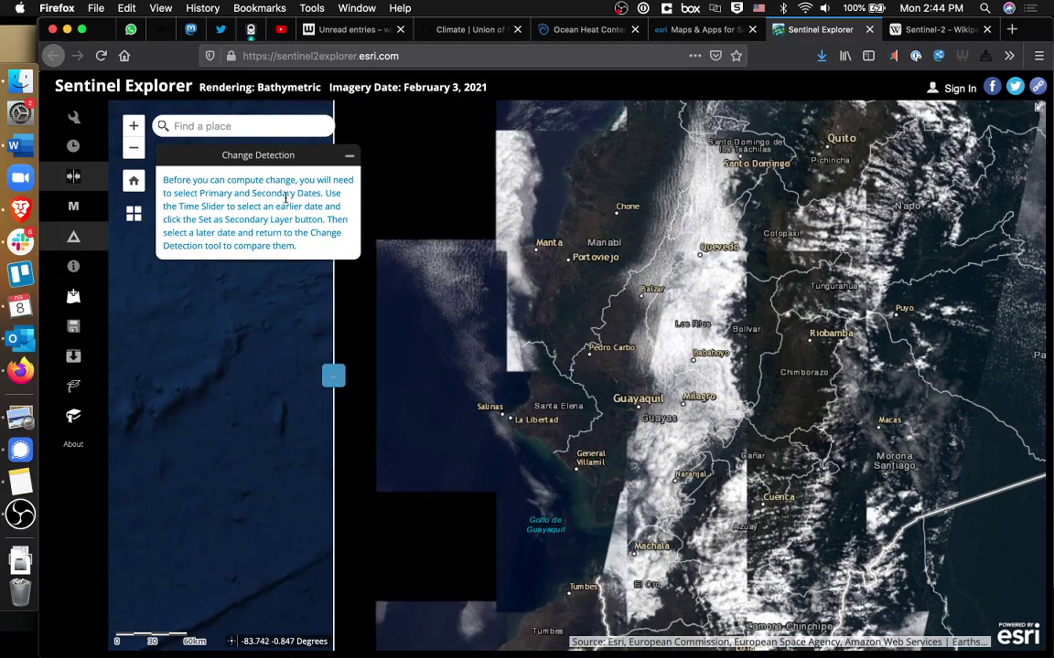
{"action": "left_click", "coordinate": [348, 161]}
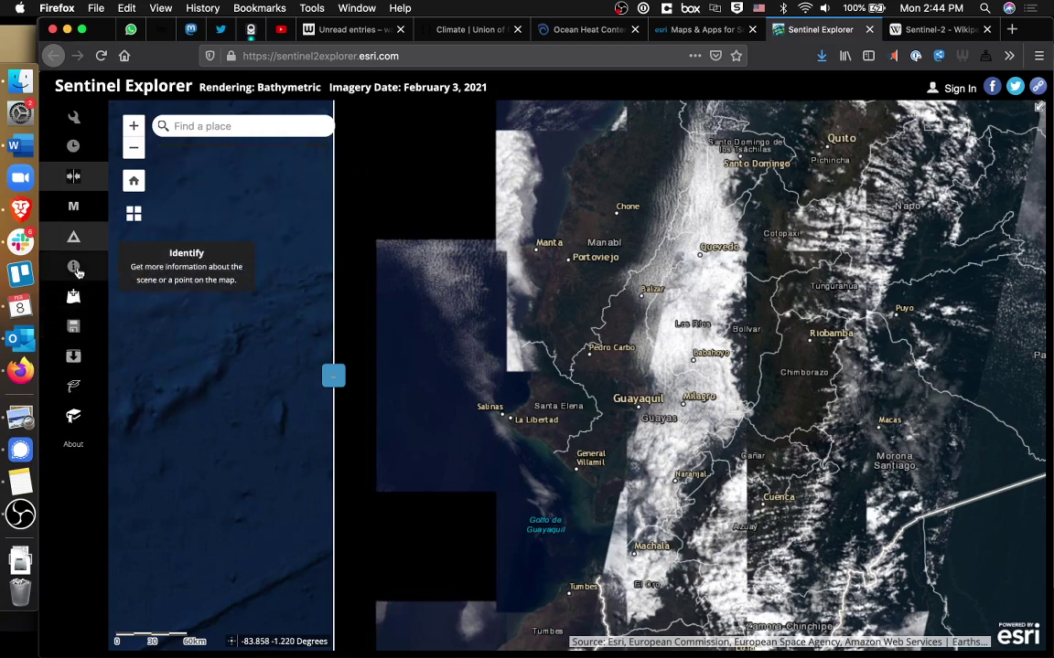
Step: Identify a point near Pedro Carbo and compare its profile with the Desert and Concrete curves
{"action": "left_click", "coordinate": [78, 273]}
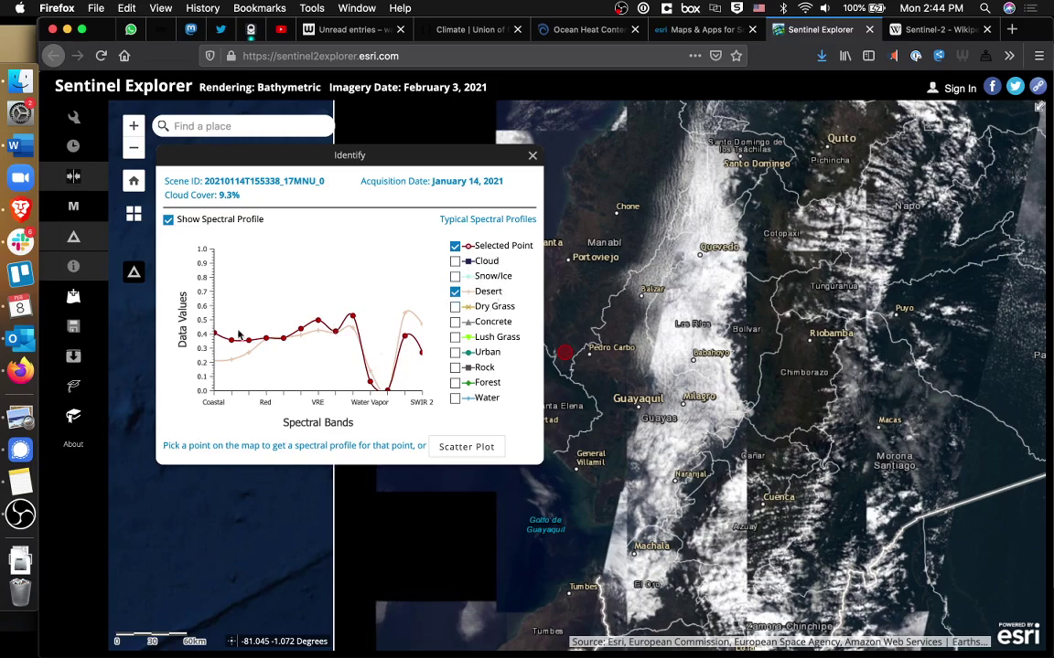
{"action": "left_click", "coordinate": [454, 293]}
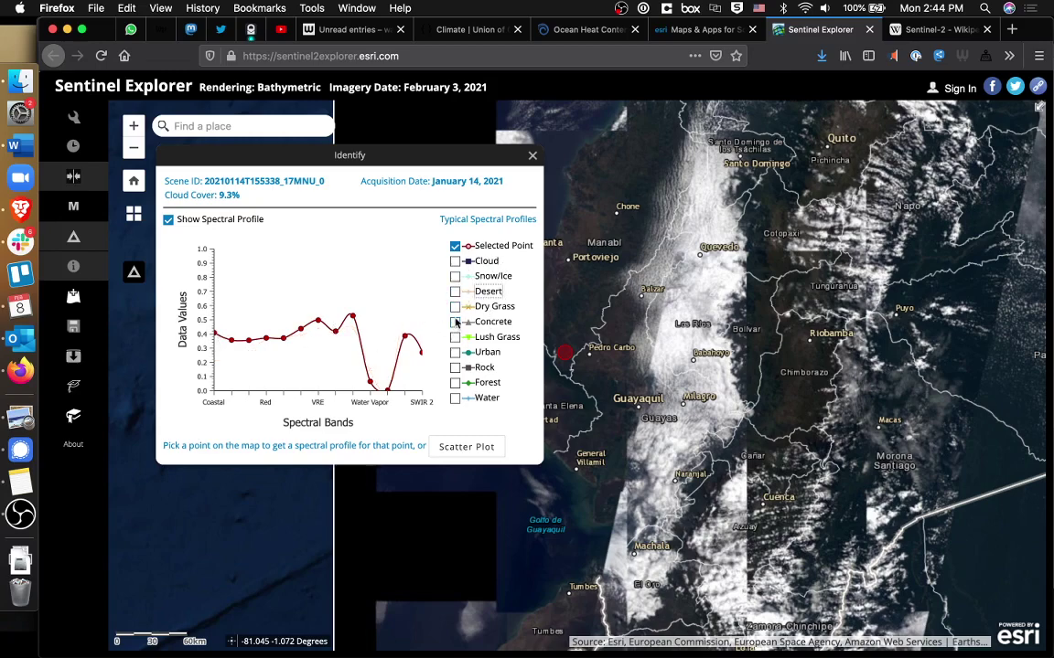
{"action": "left_click", "coordinate": [454, 322]}
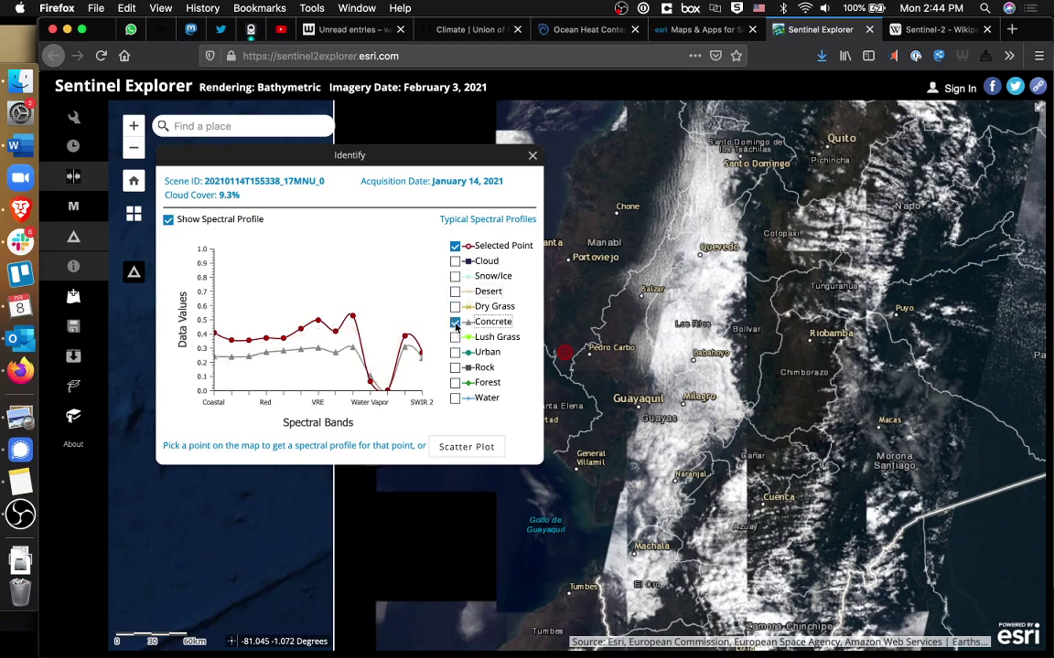
{"action": "left_click", "coordinate": [454, 323]}
Step: Check the Urban curve, close Identify, and slide the swipe fully west so Bathymetric fills the map
{"action": "left_click", "coordinate": [454, 353]}
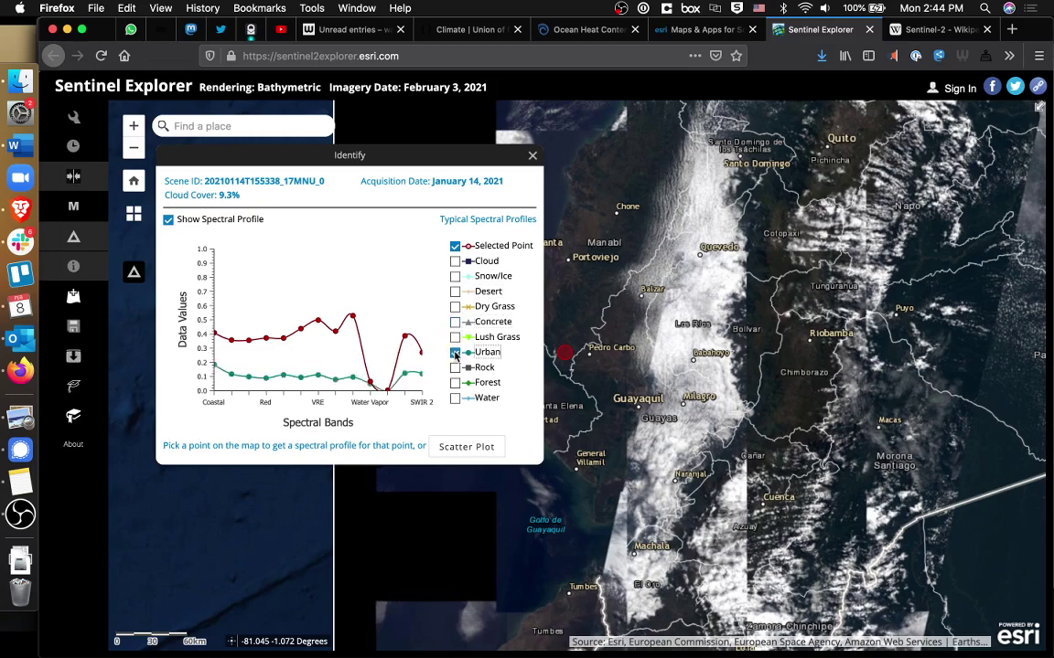
{"action": "left_click", "coordinate": [455, 353]}
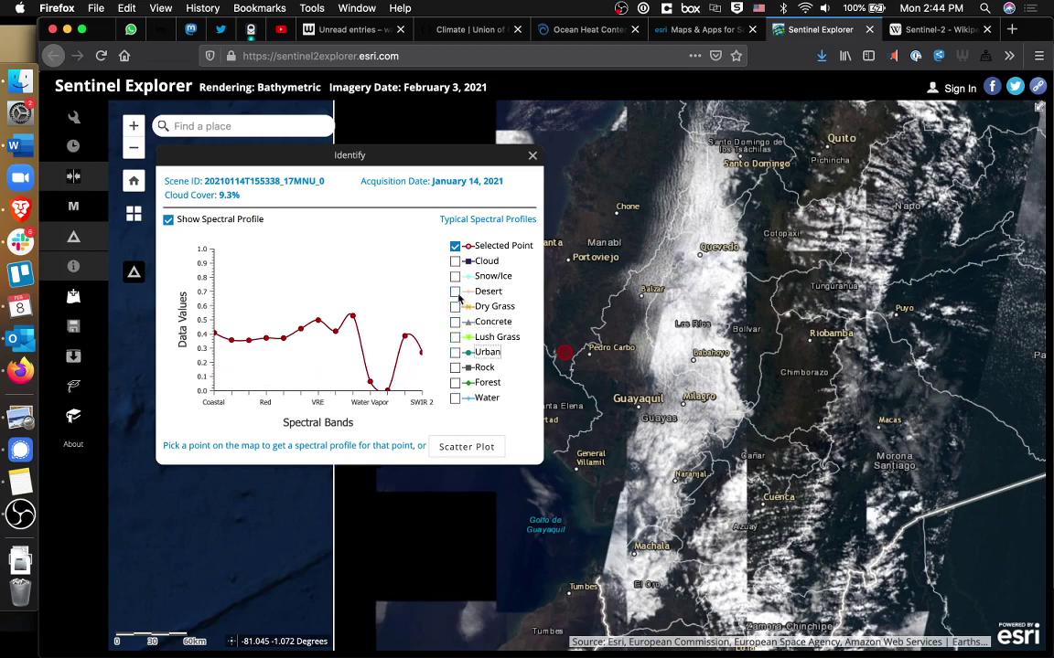
{"action": "left_click", "coordinate": [533, 159]}
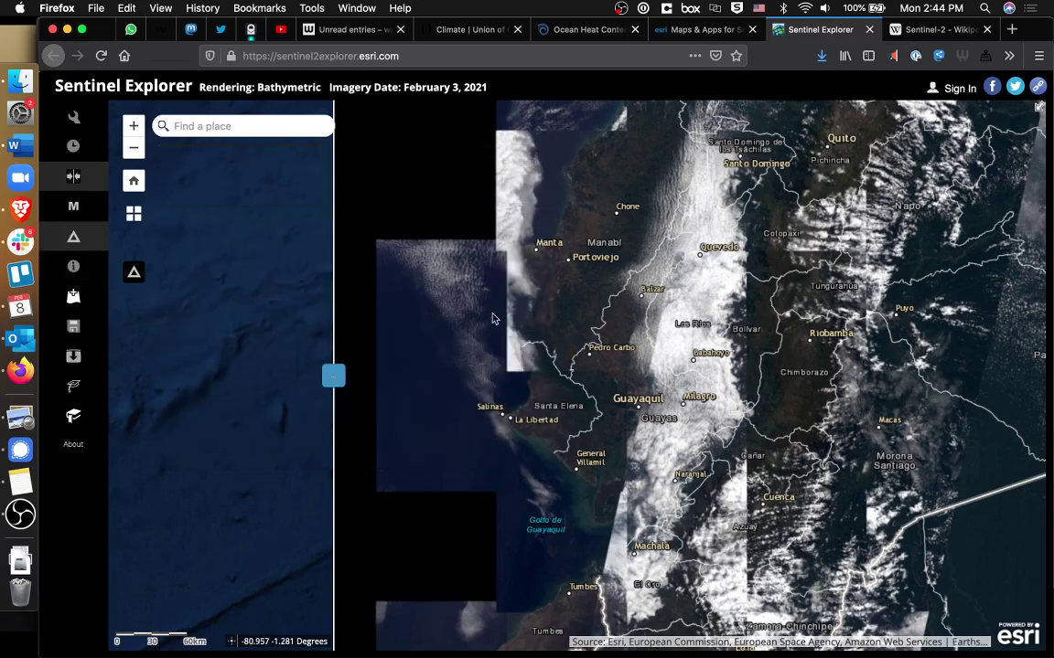
{"action": "left_click_drag", "start_coordinate": [325, 366], "coordinate": [114, 375]}
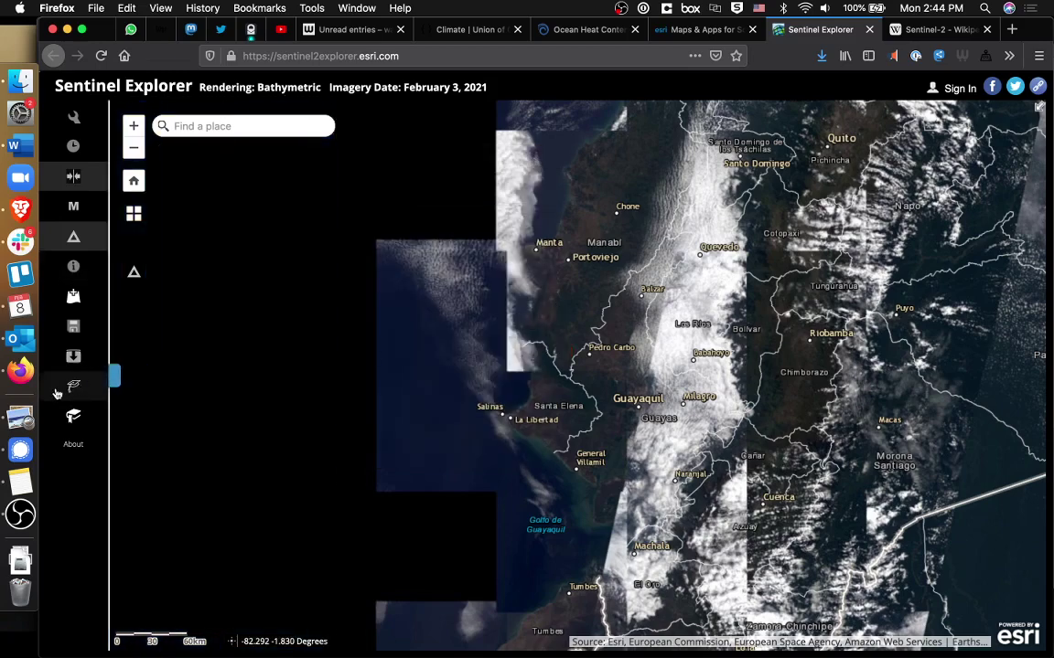